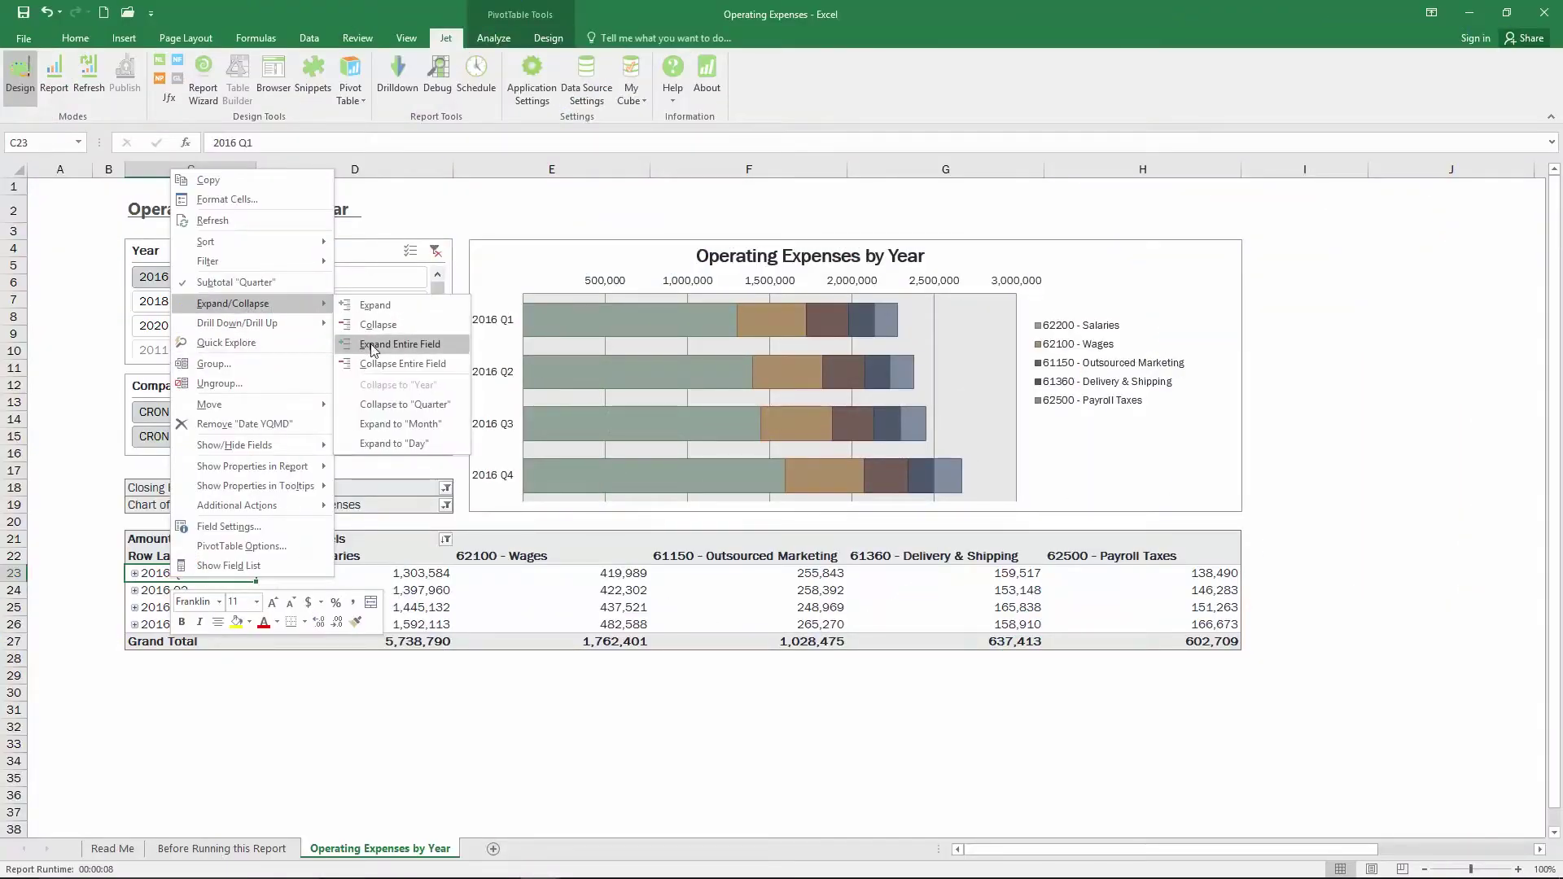
Expand the quarter rows of the Operating Expenses pivot into monthly expense figures.
left_click(373, 345)
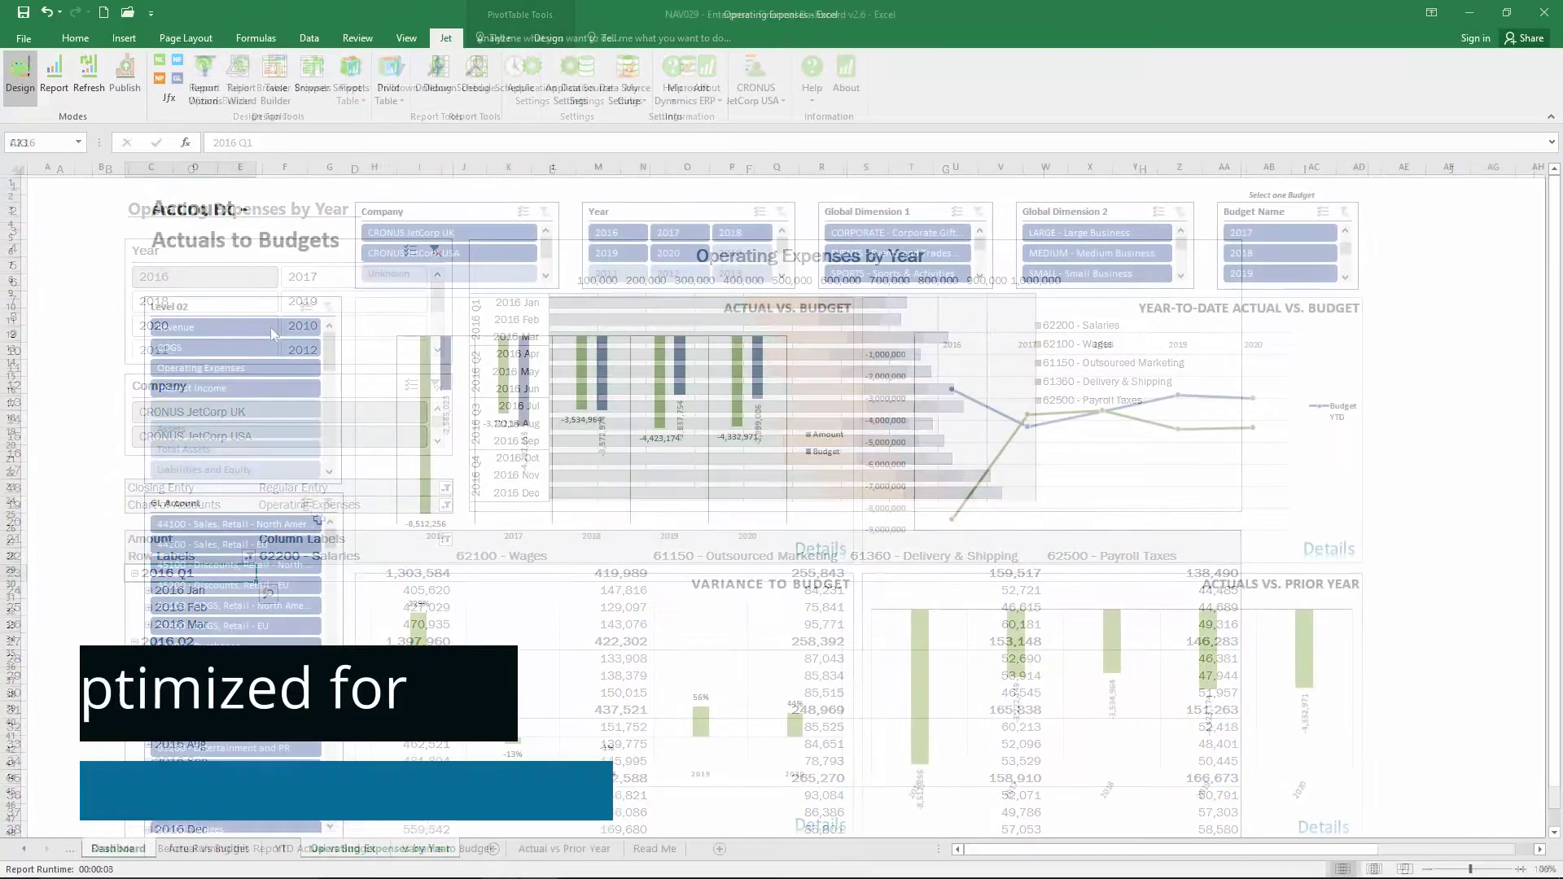
Pick Revenue in Level 02, CORPORATE in Global Dimension 1, and LARGE in Global Dimension 2.
left_click(266, 326)
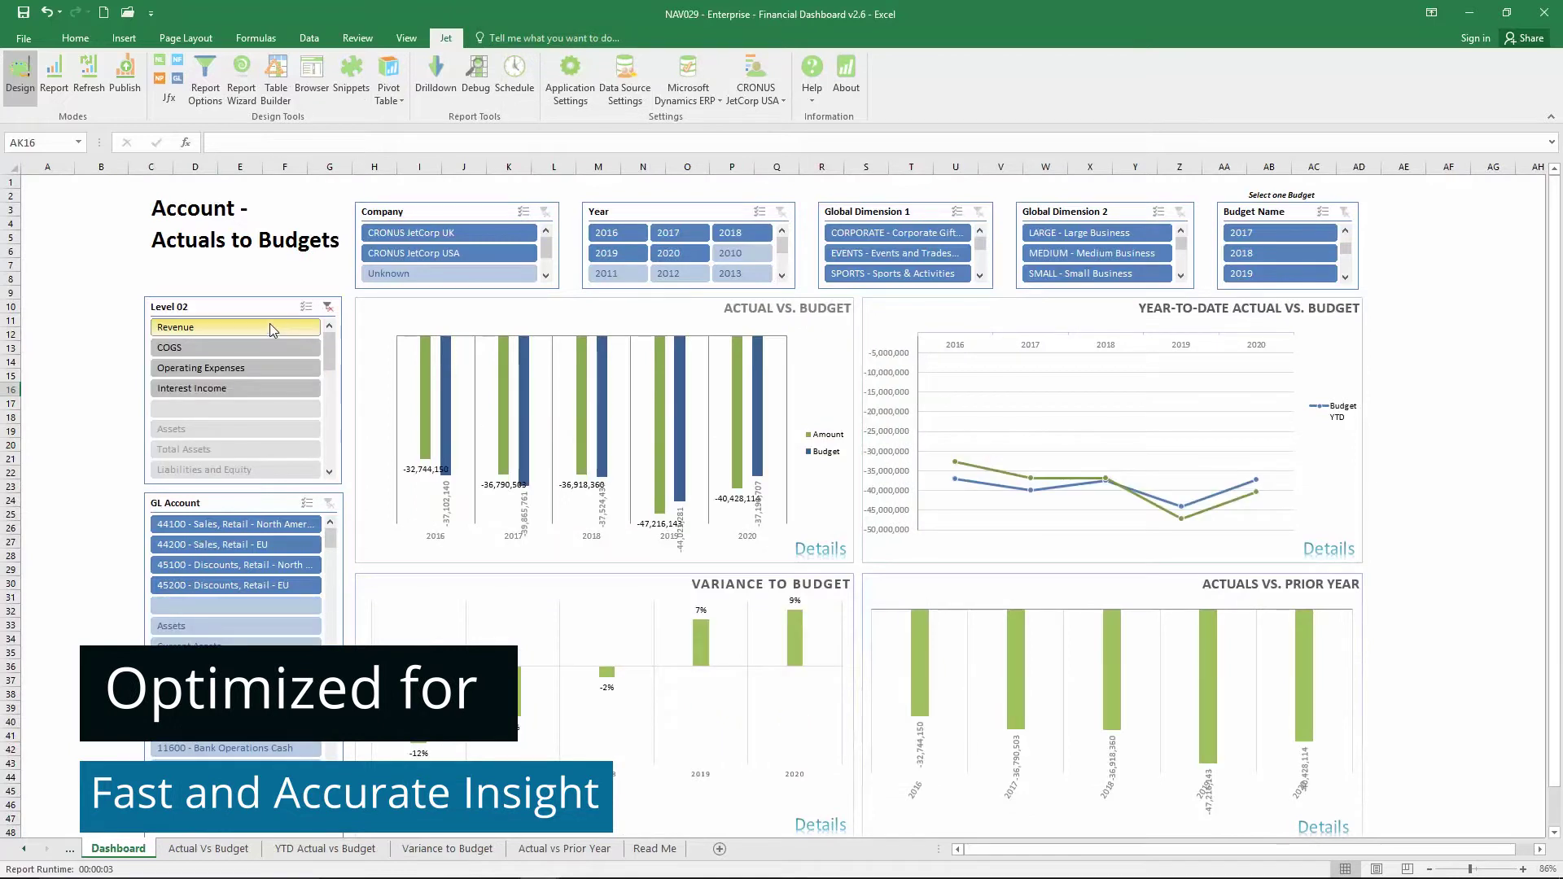
left_click(873, 232)
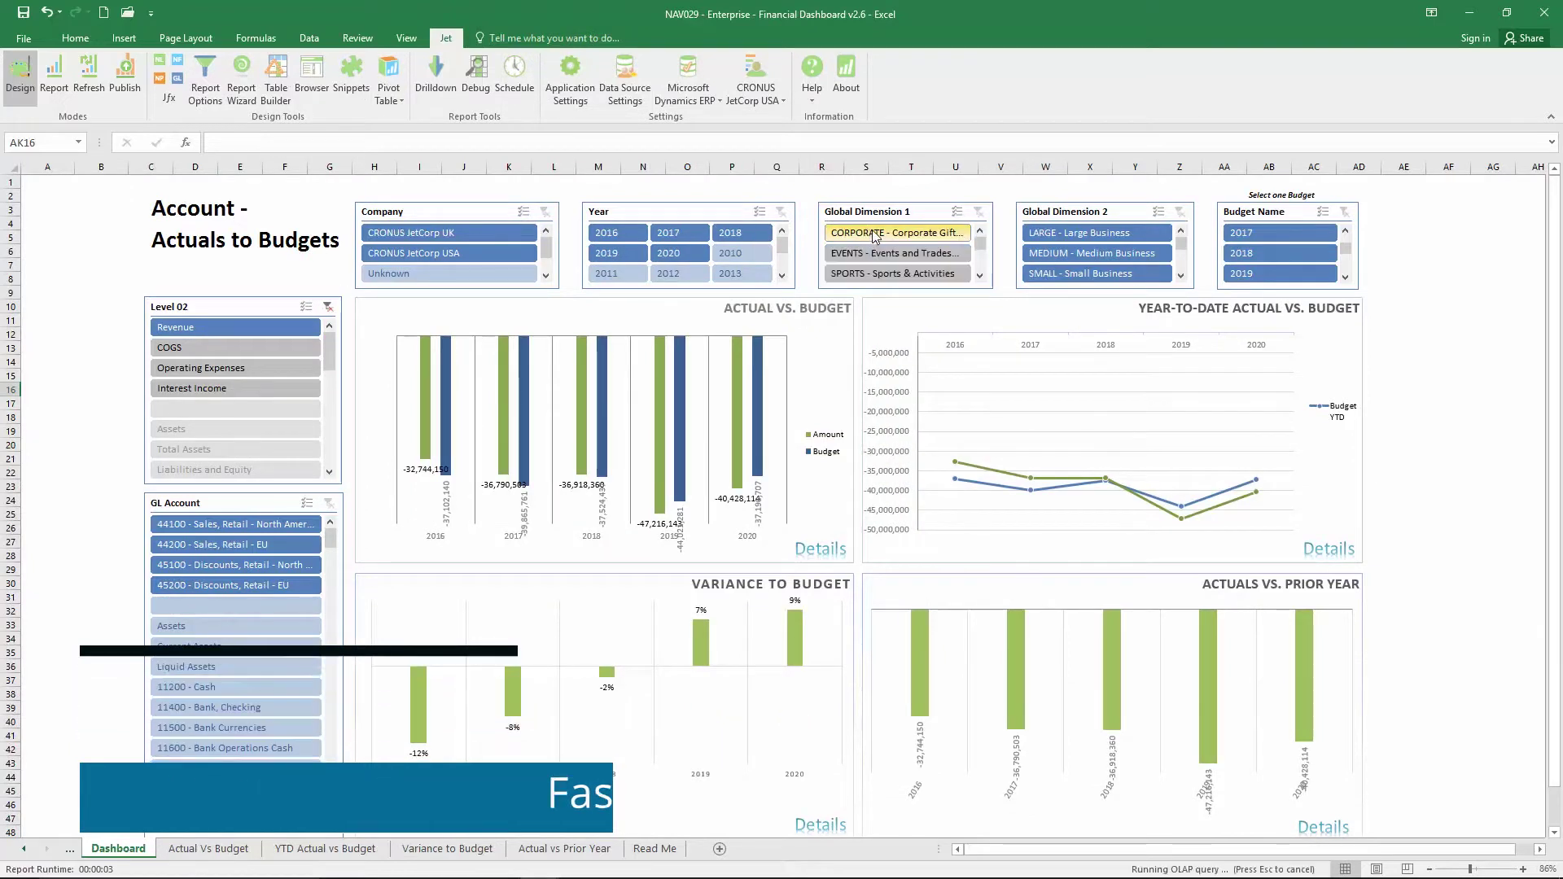
left_click(1080, 233)
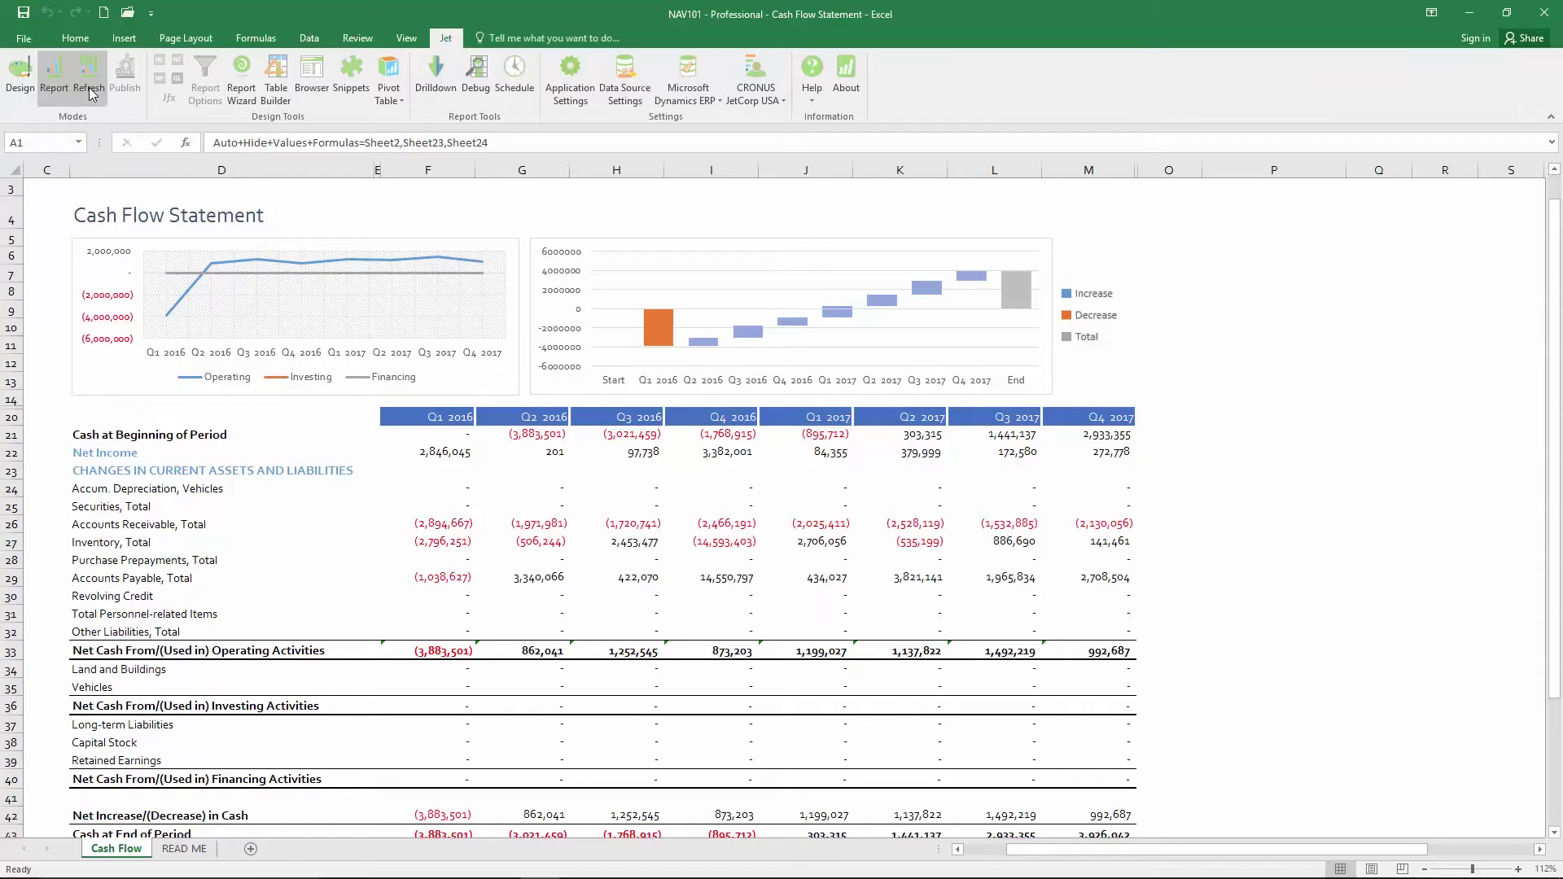
Rerun the cash flow report with Period Type Month, then select January's net income cell F22.
left_click(89, 95)
left_click(753, 367)
double_click(526, 286)
left_click(677, 509)
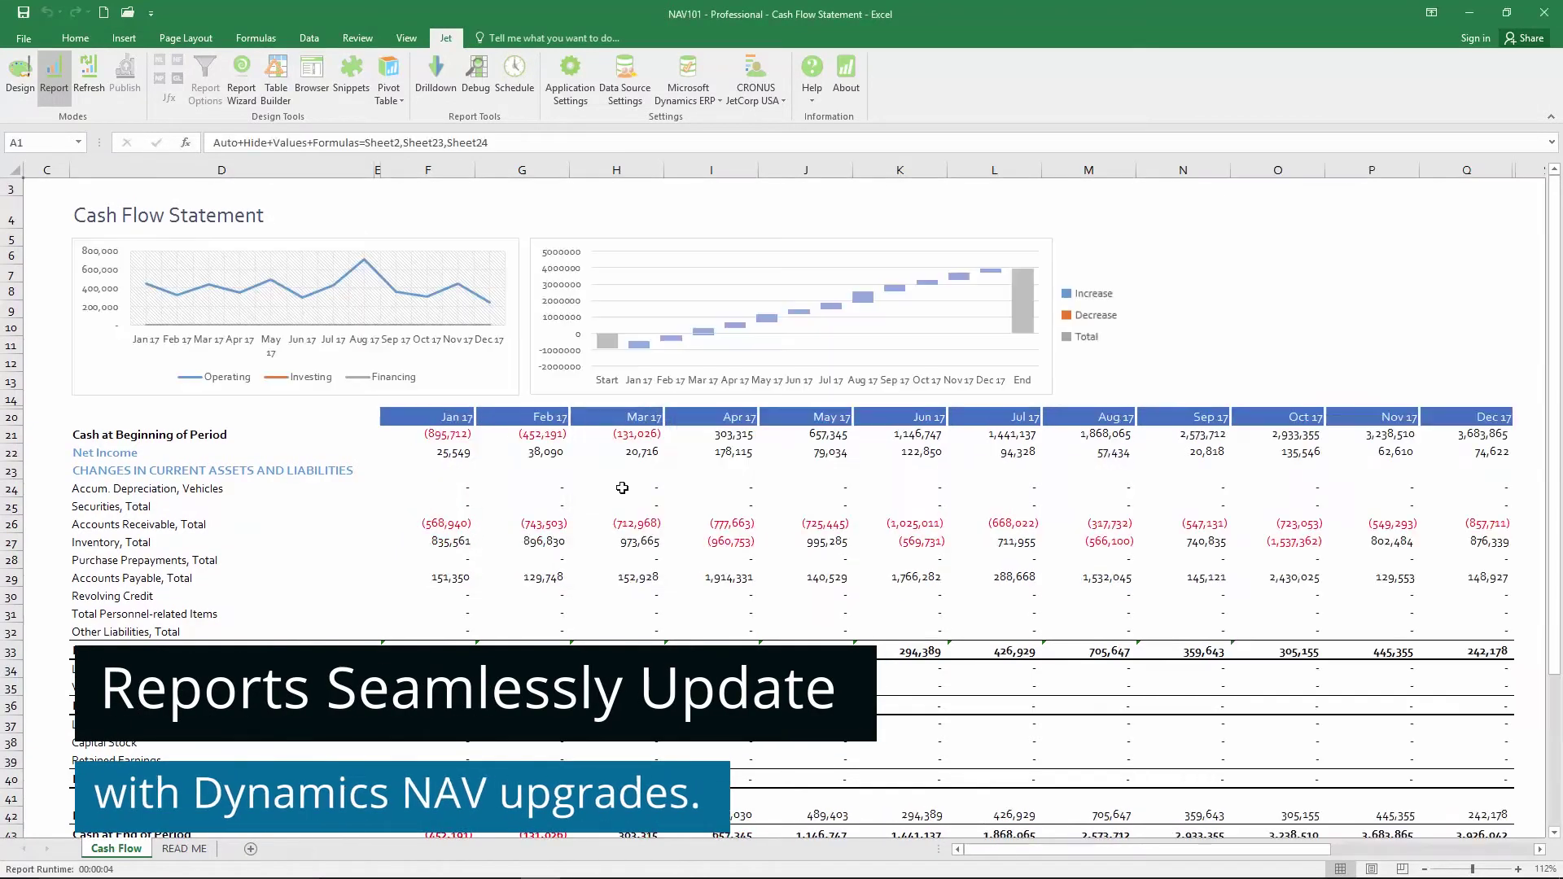
left_click(456, 452)
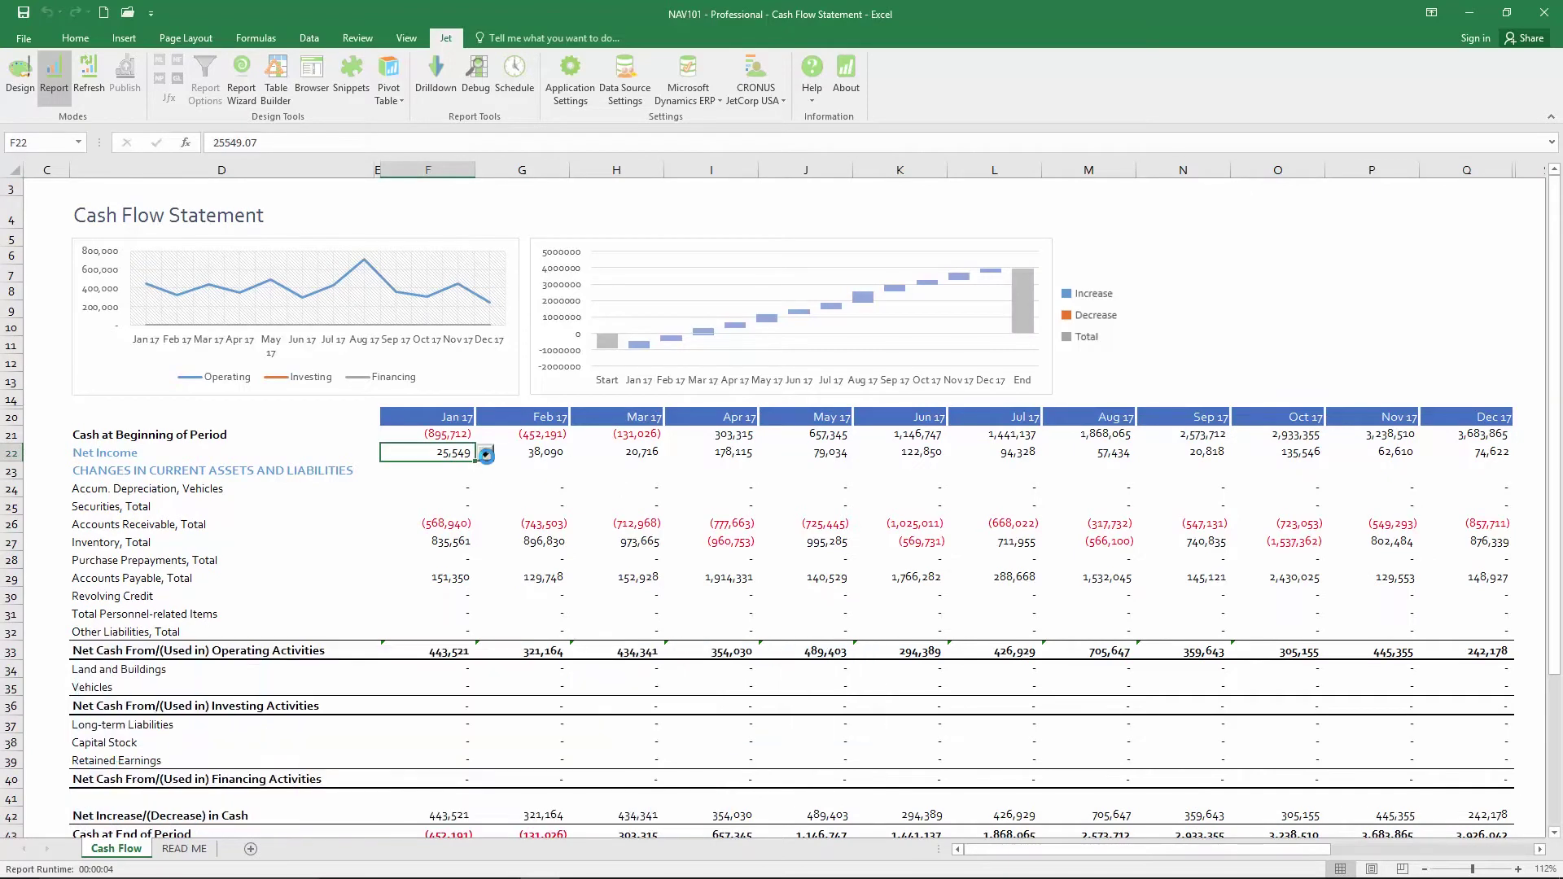
Drill down into the G/L entries behind January's net income in F22.
left_click(485, 453)
scroll(489, 464, "down", 3)
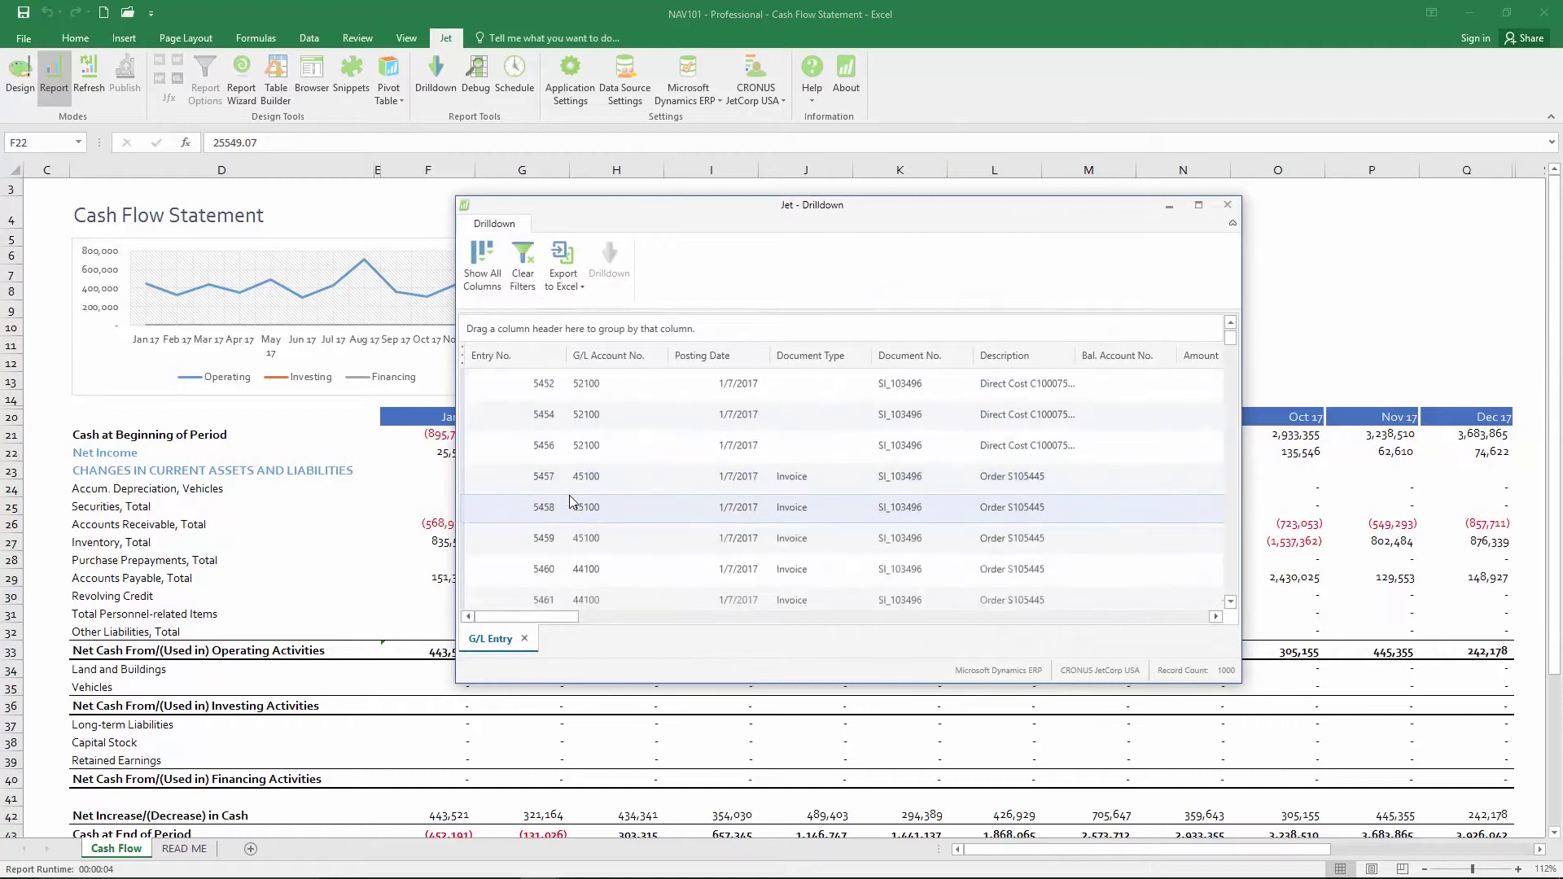
scroll(569, 500, "down", 2)
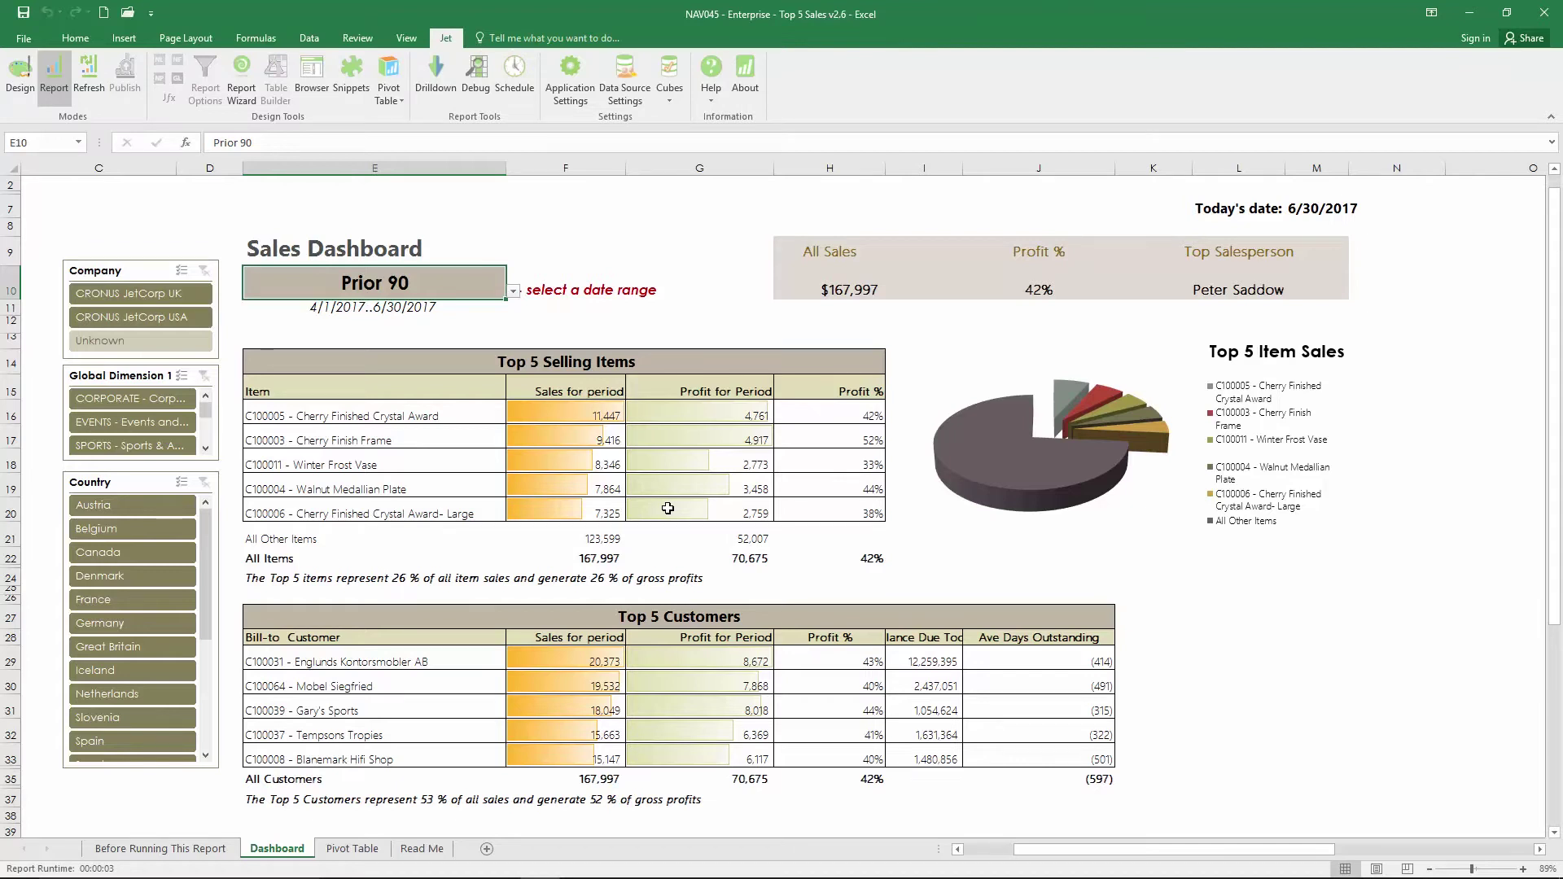
Set the E10 date range to YTD, then back to Prior 90.
left_click(514, 292)
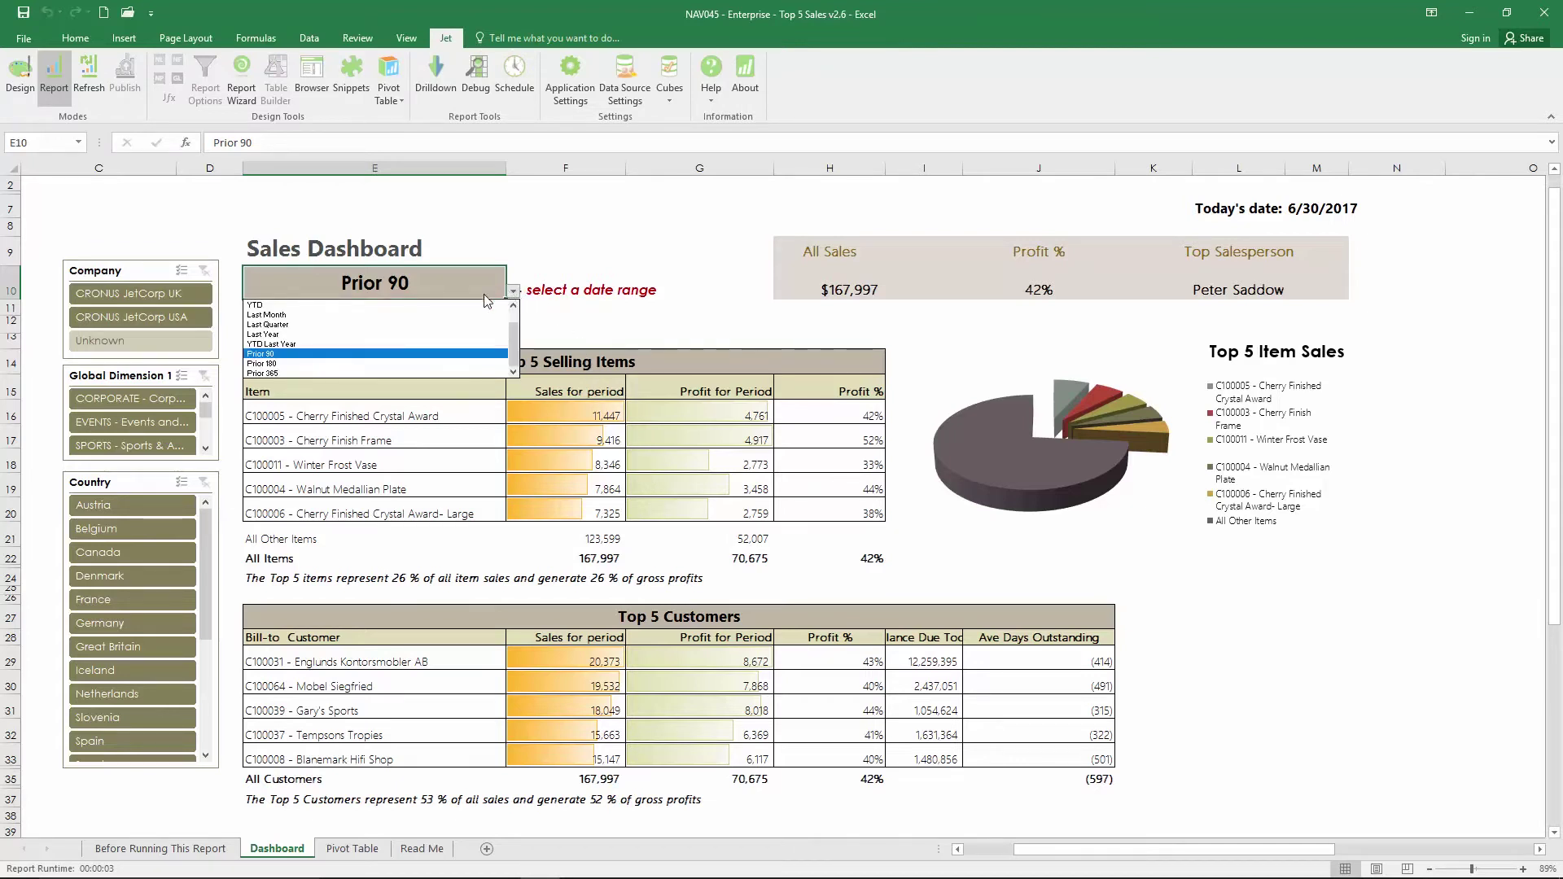
left_click(476, 305)
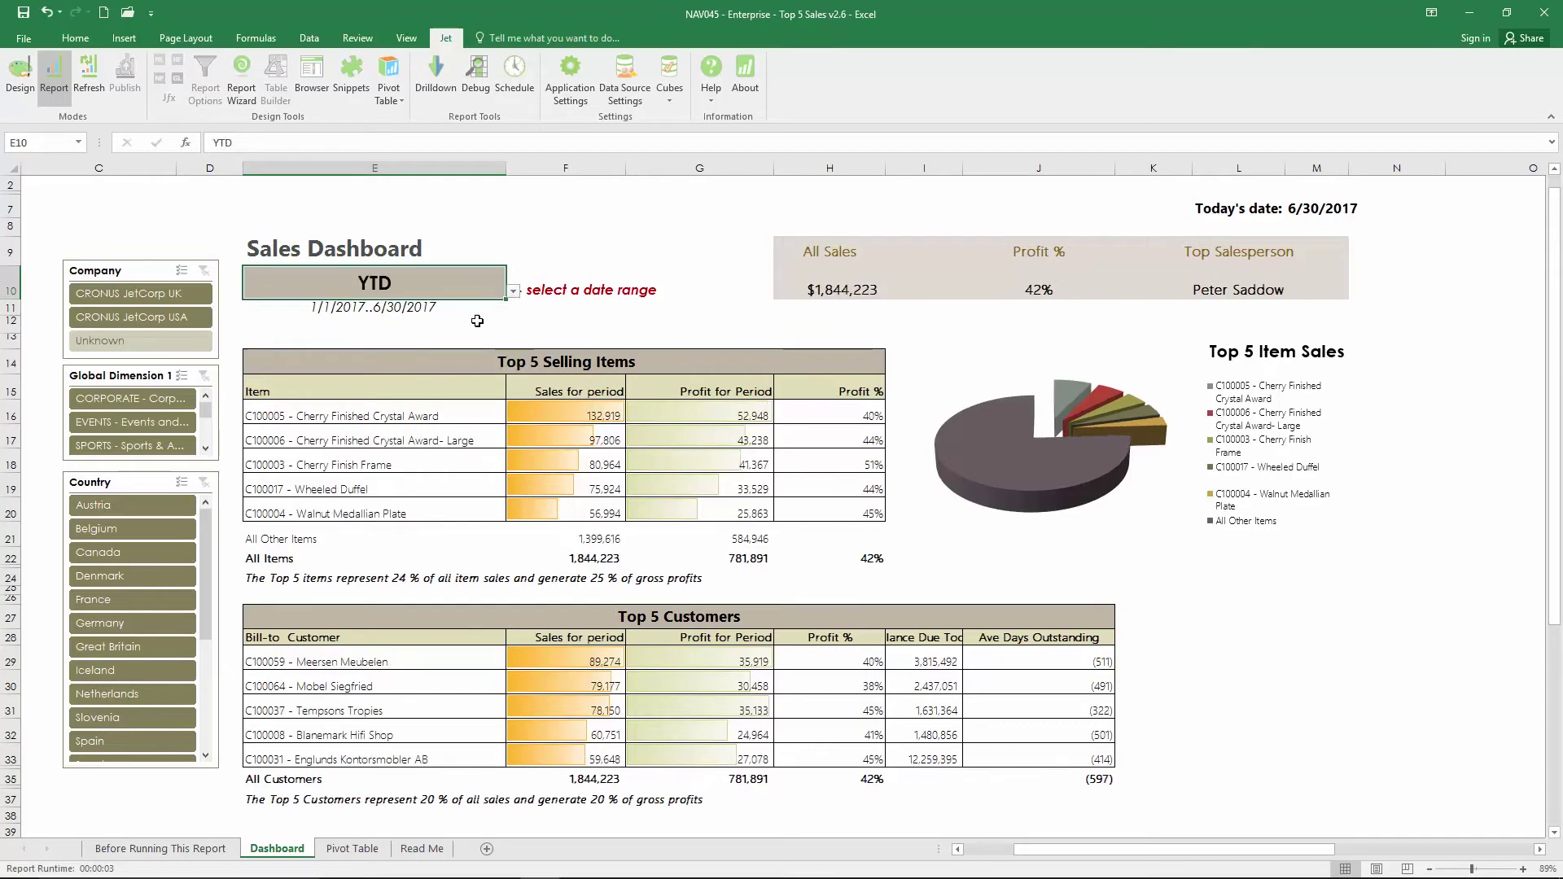
left_click(515, 294)
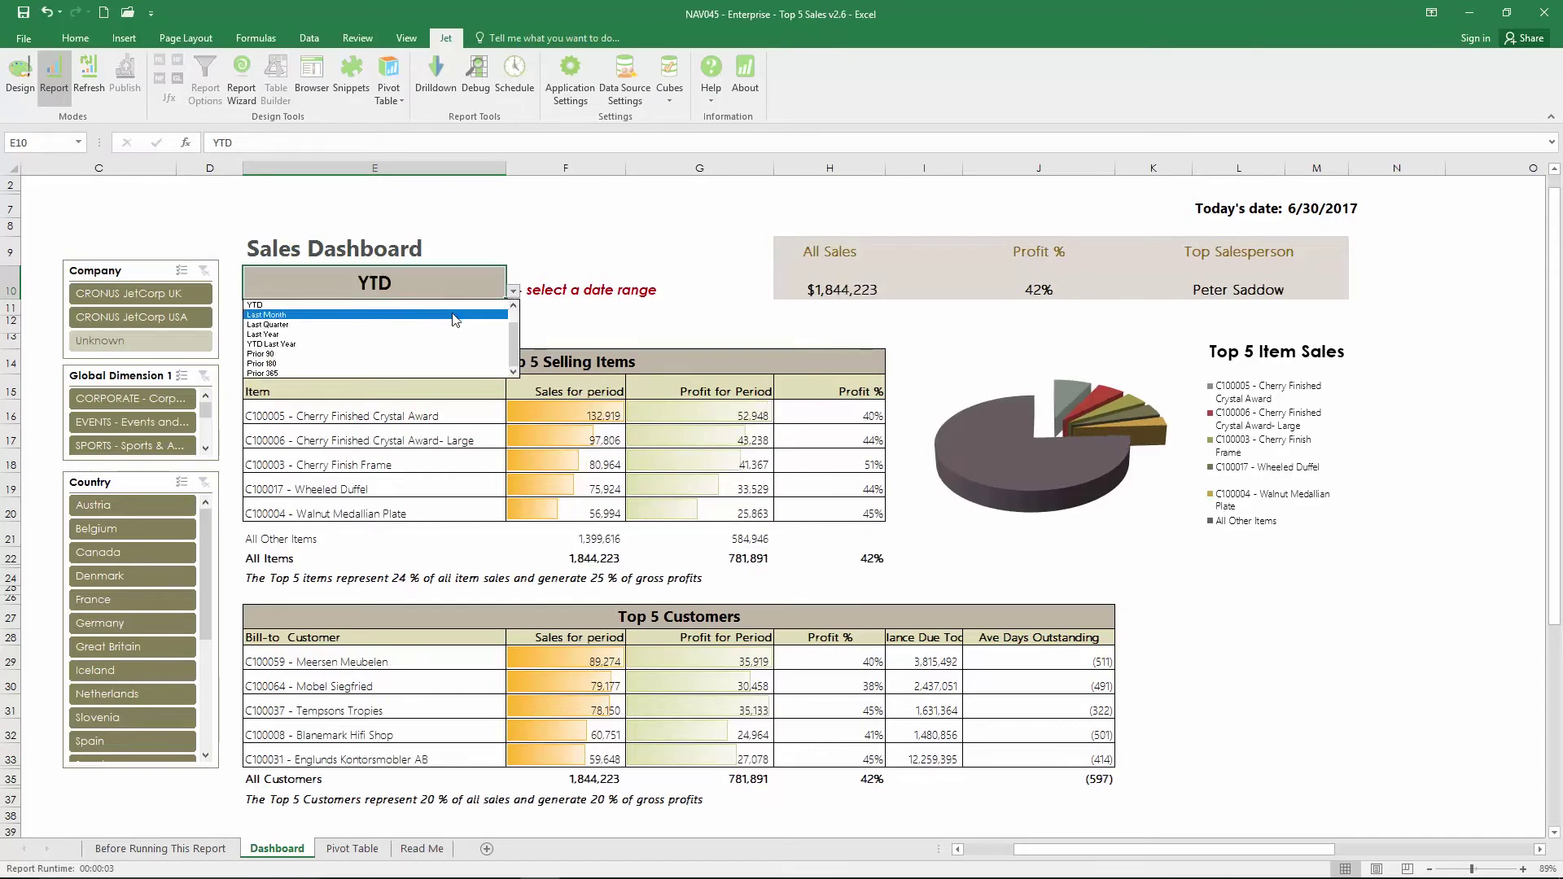
left_click(428, 353)
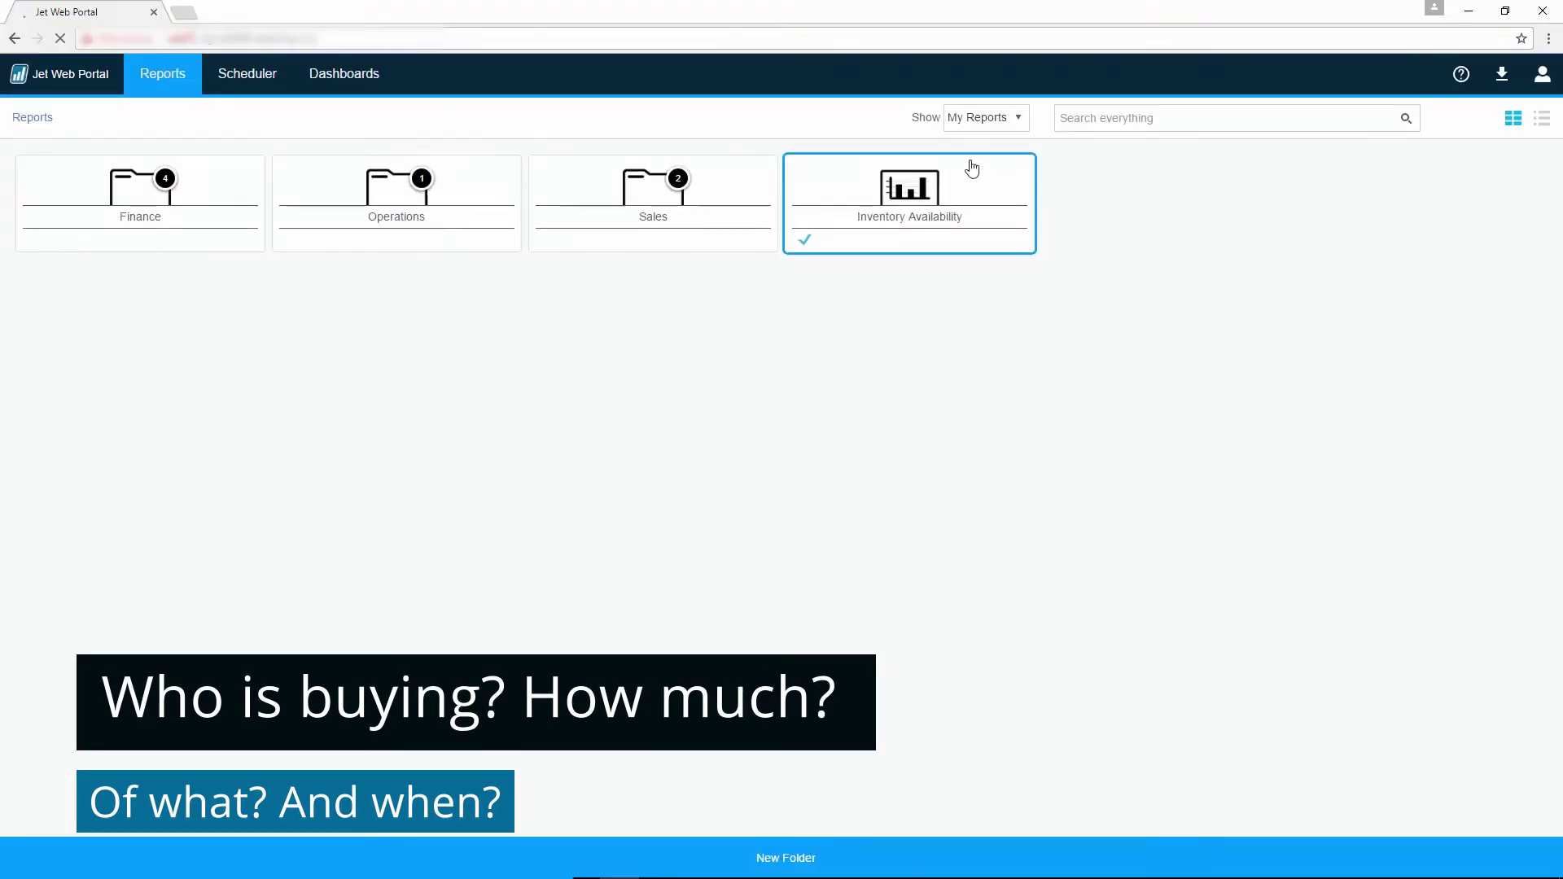
Open the NAV Accounts Receivable dashboard and filter it to Belgium.
left_click(361, 96)
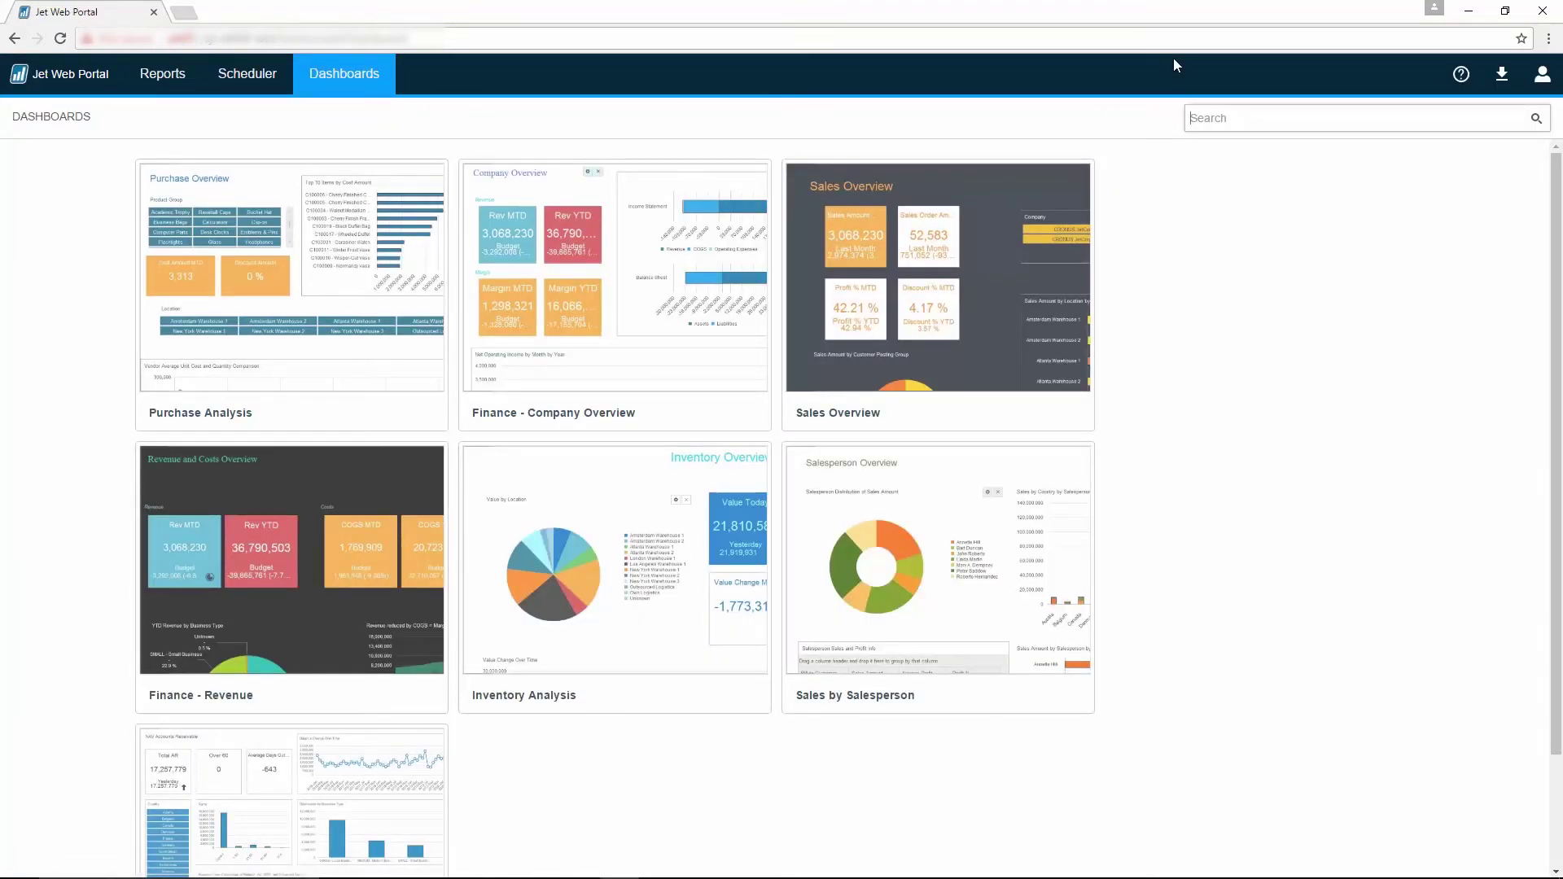
type("NAV")
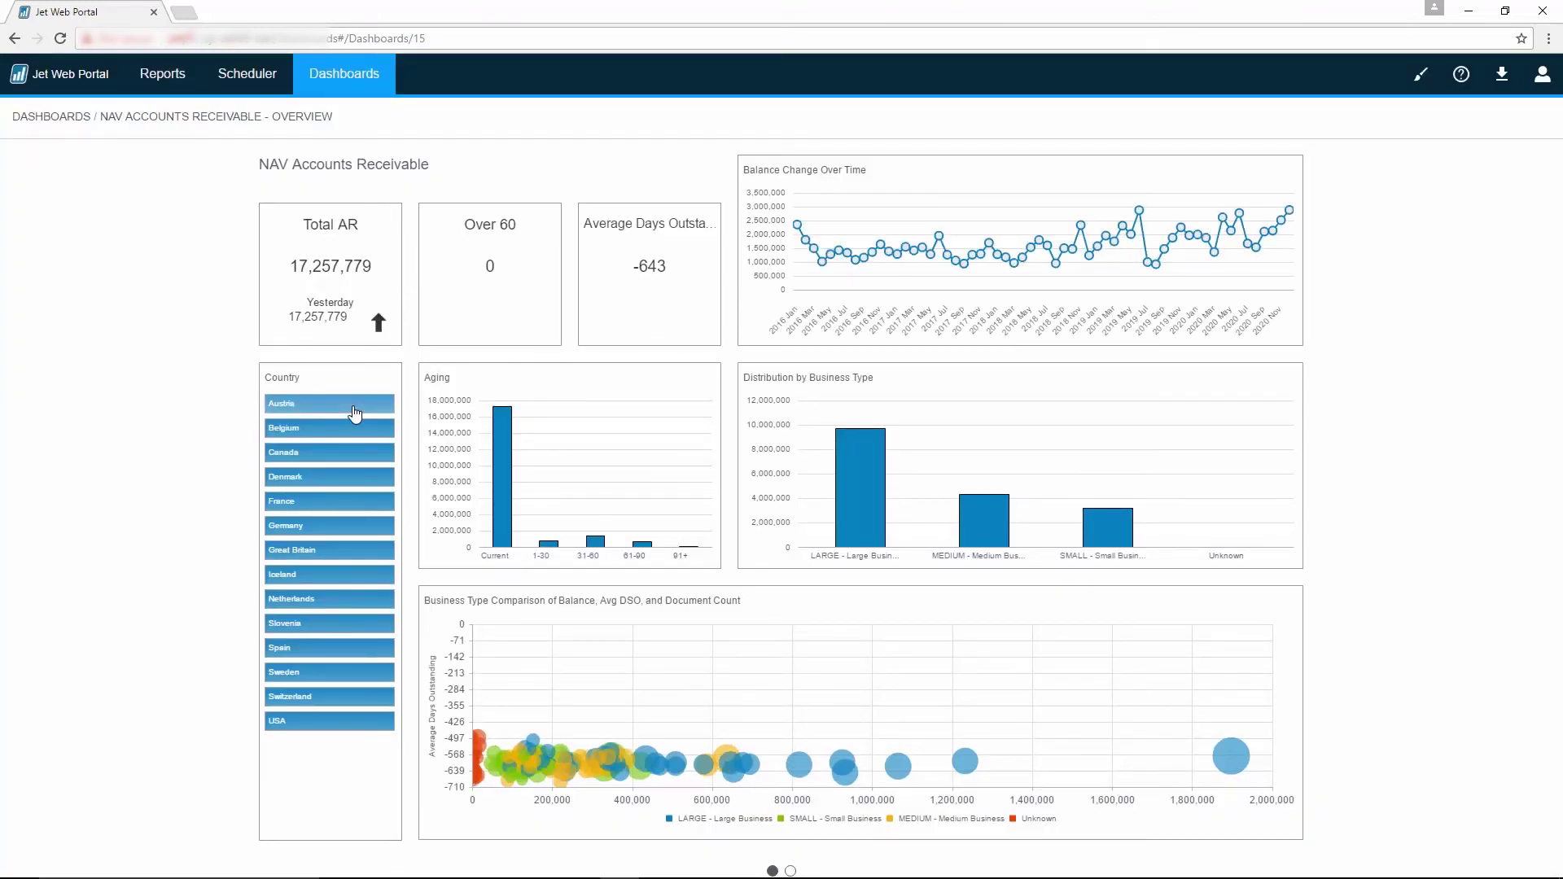
left_click(354, 414)
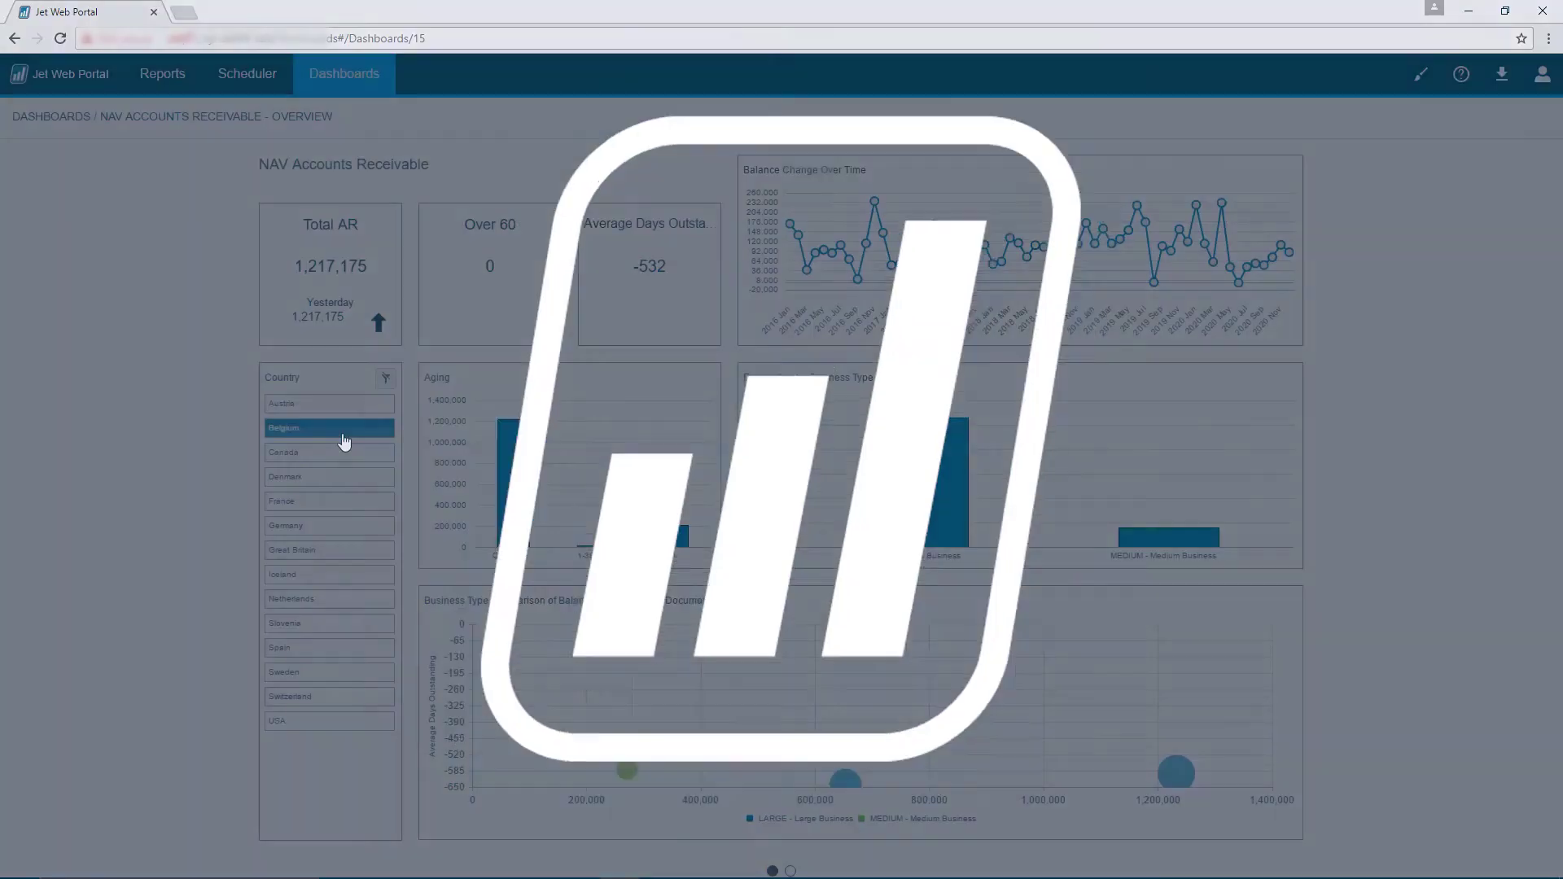